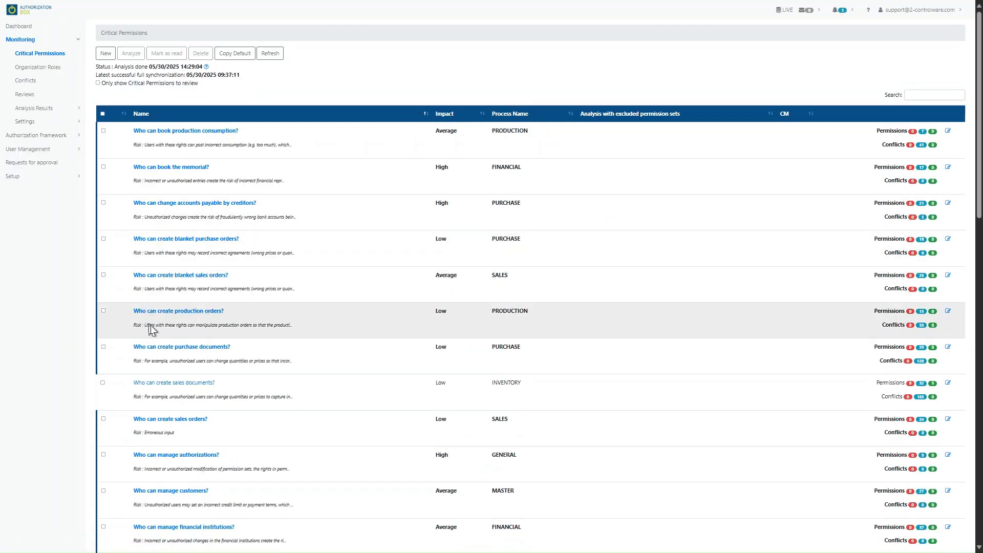
Open 'Who can create sales documents?' in edit mode, showing objects Sales Header (36) and Sales Line (37)
click(153, 384)
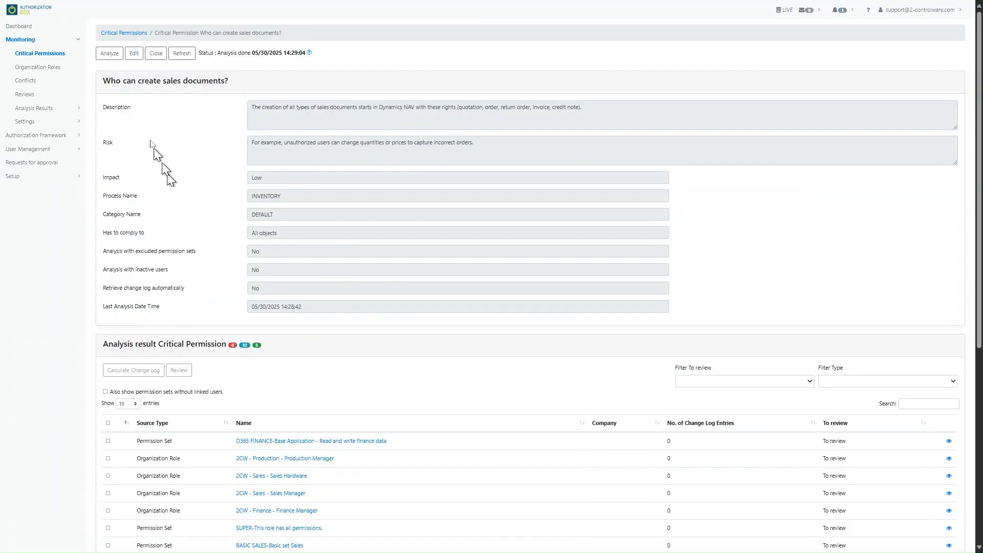
click(134, 55)
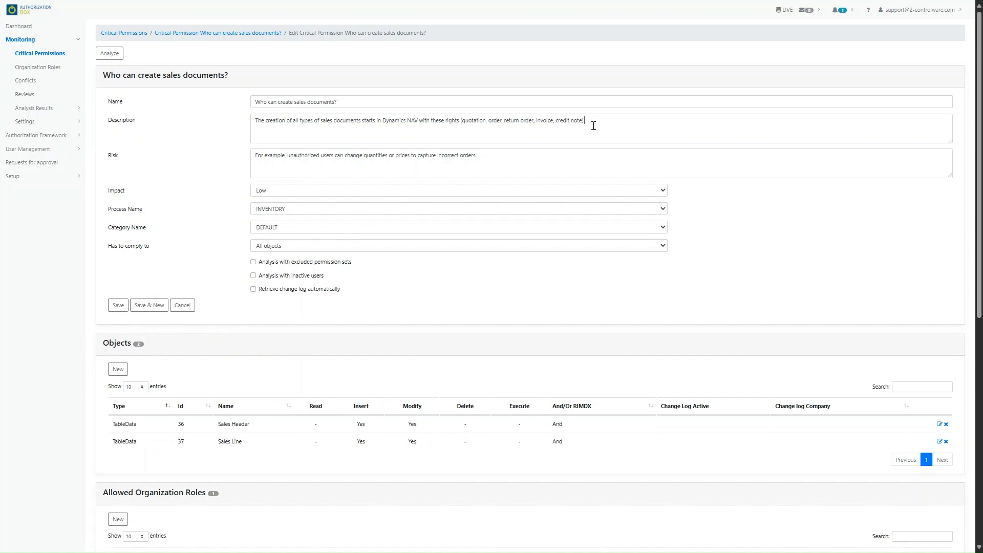
drag(589, 121, 231, 93)
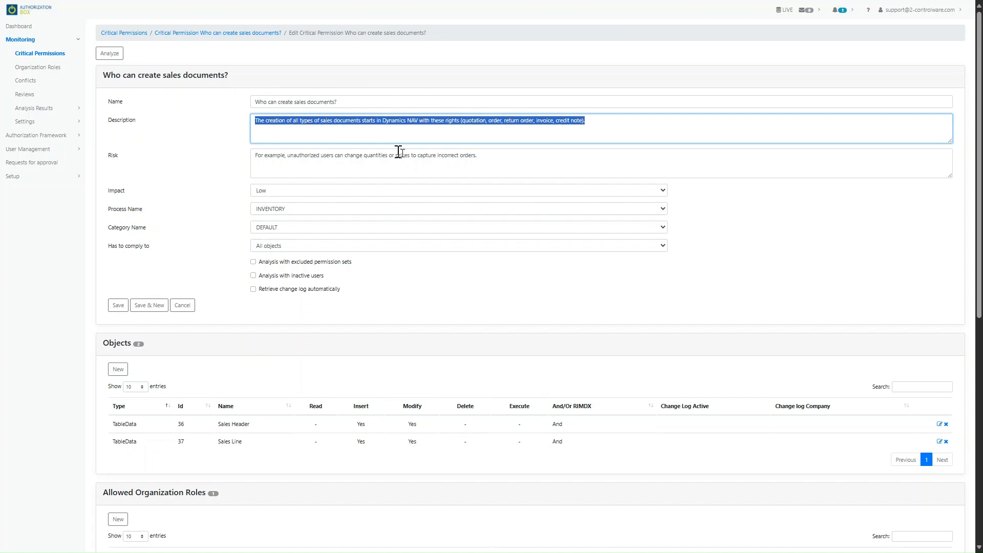
drag(514, 161, 246, 157)
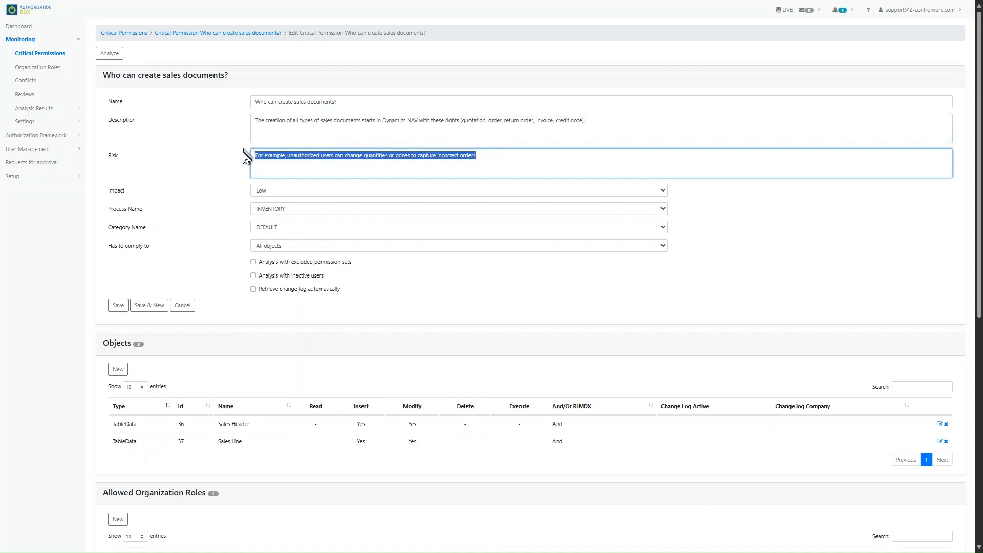
click(289, 192)
click(289, 193)
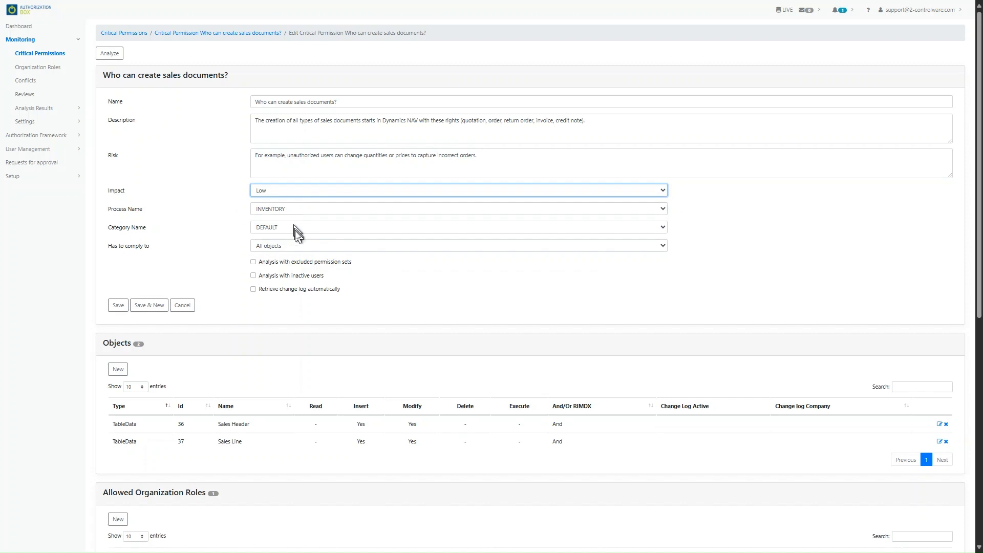
click(296, 246)
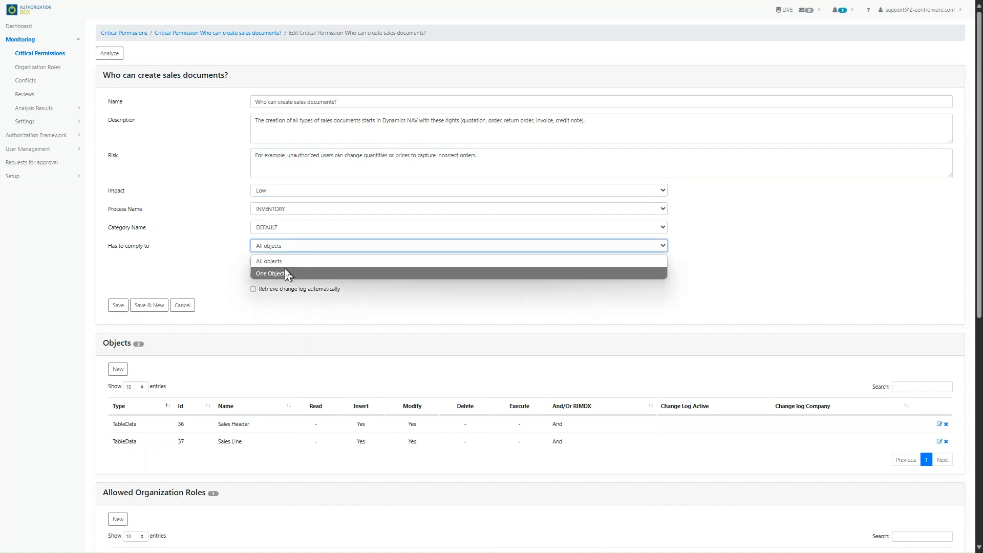
click(289, 262)
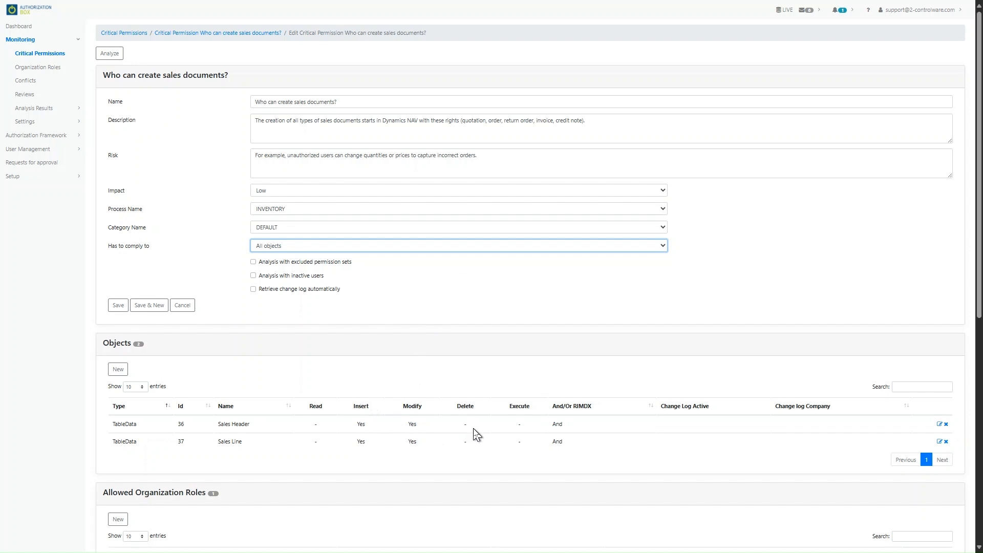
scroll(241, 493, down, 3)
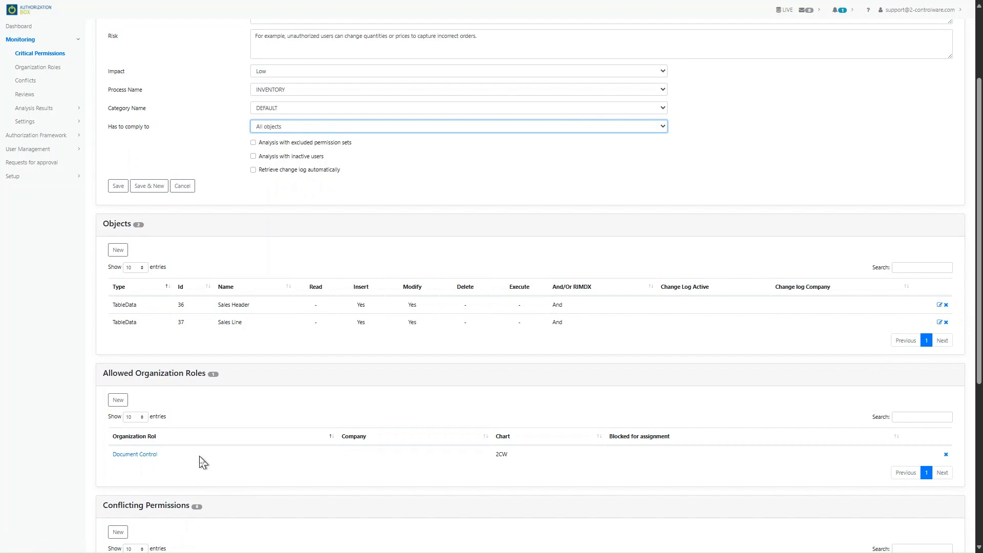
scroll(203, 463, down, 2)
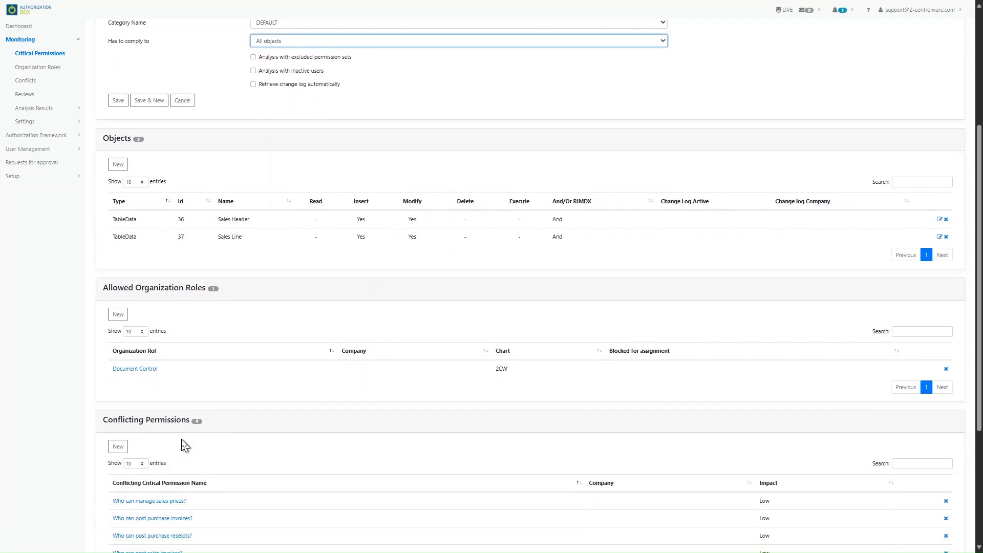
scroll(197, 454, down, 2)
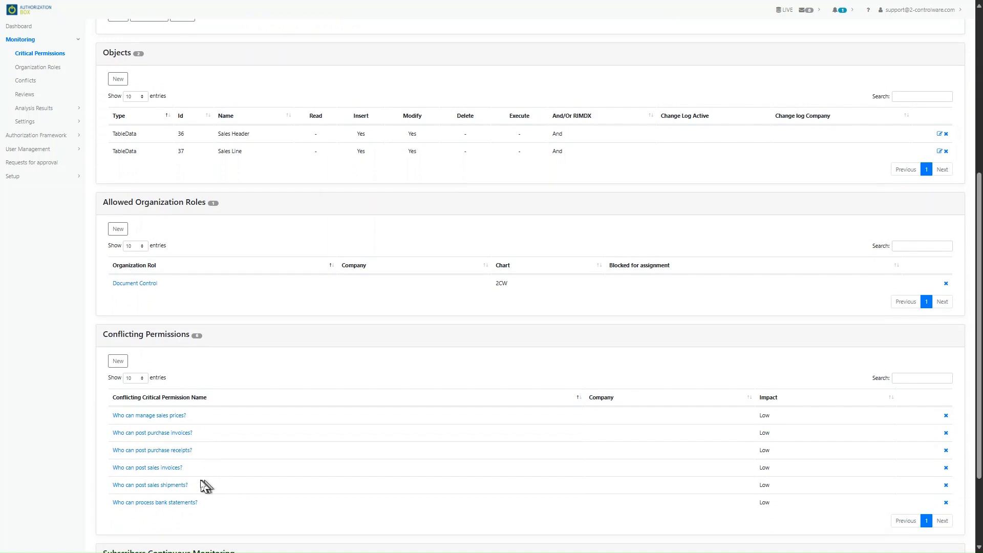
click(176, 486)
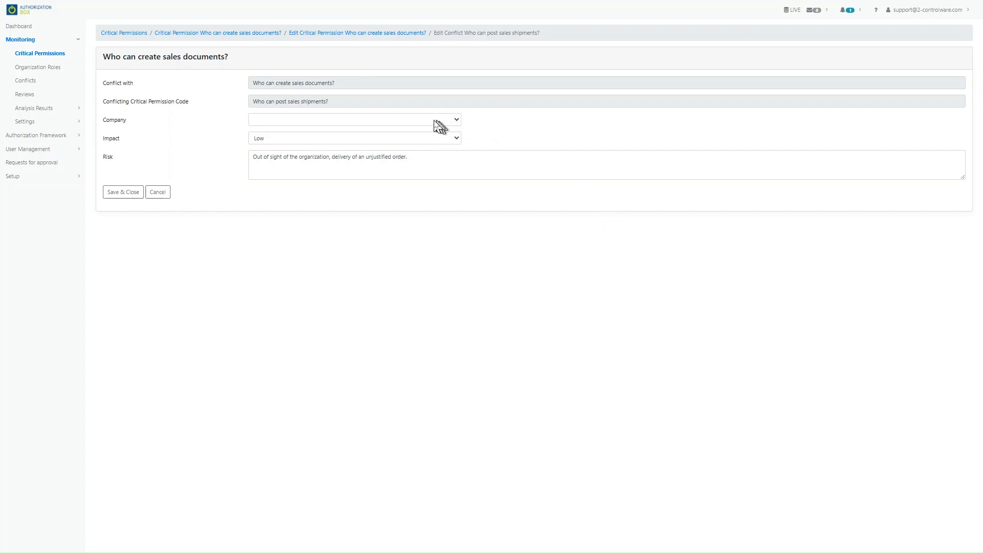
click(436, 137)
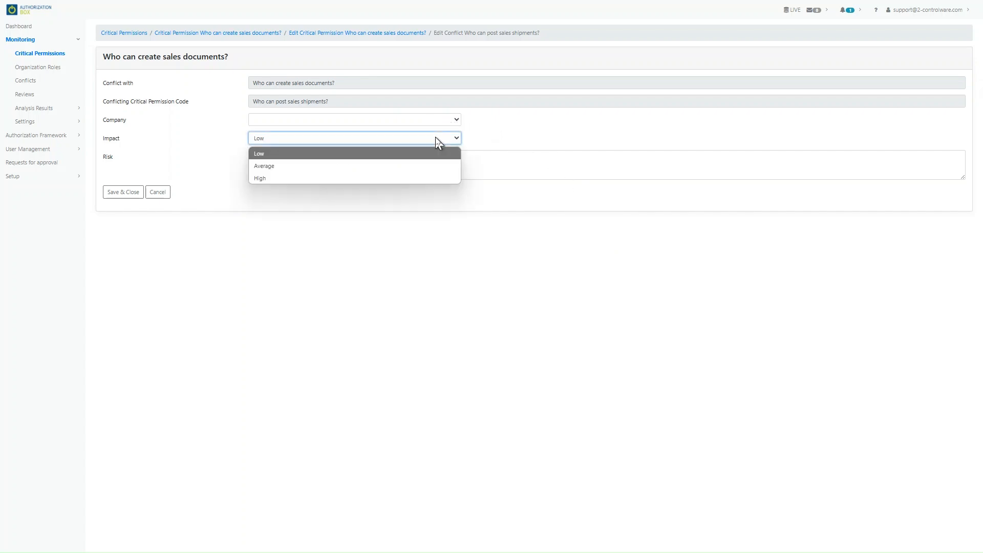
click(436, 138)
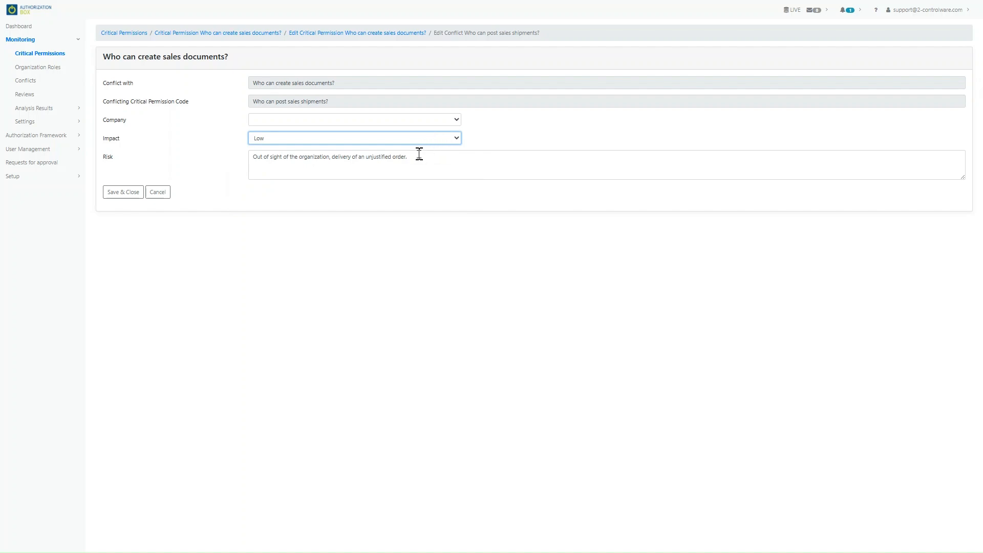
drag(418, 156, 244, 158)
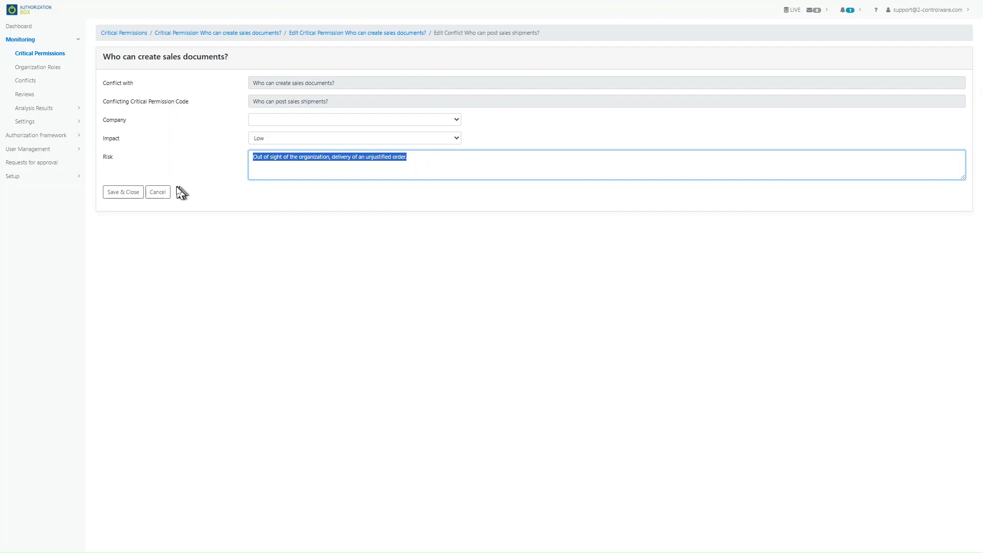
click(162, 198)
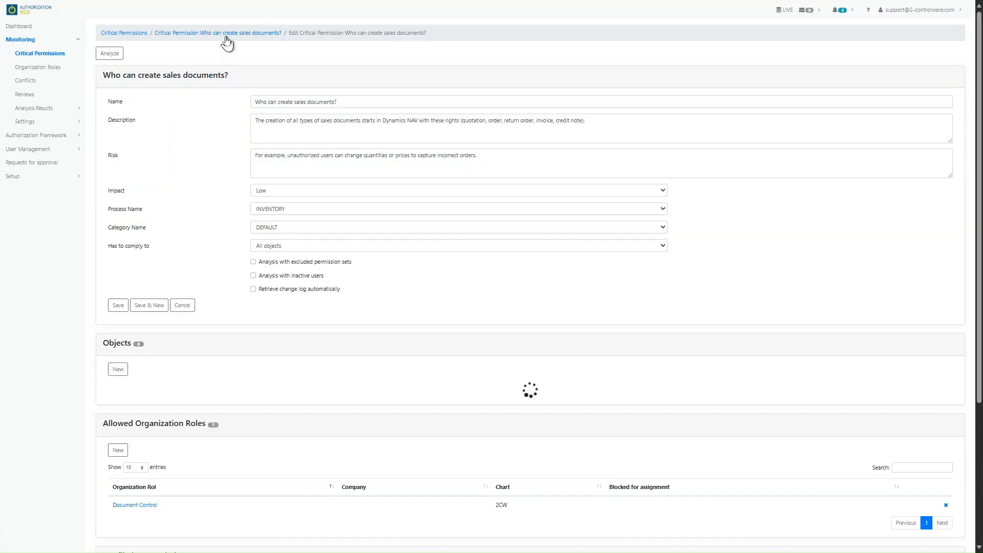
Return to the sales-documents permission page and scroll through its analysis results
click(226, 41)
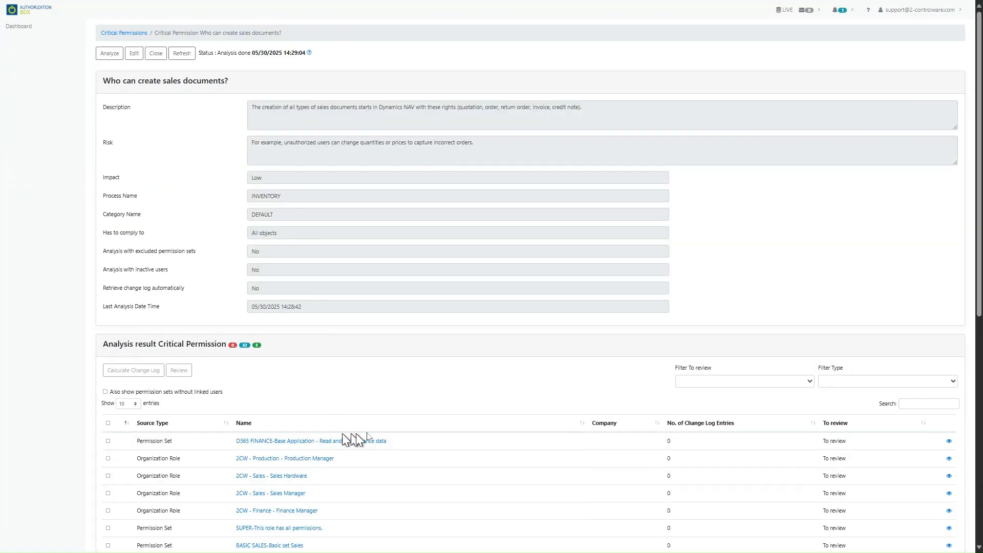
scroll(407, 424, down, 3)
scroll(407, 424, down, 2)
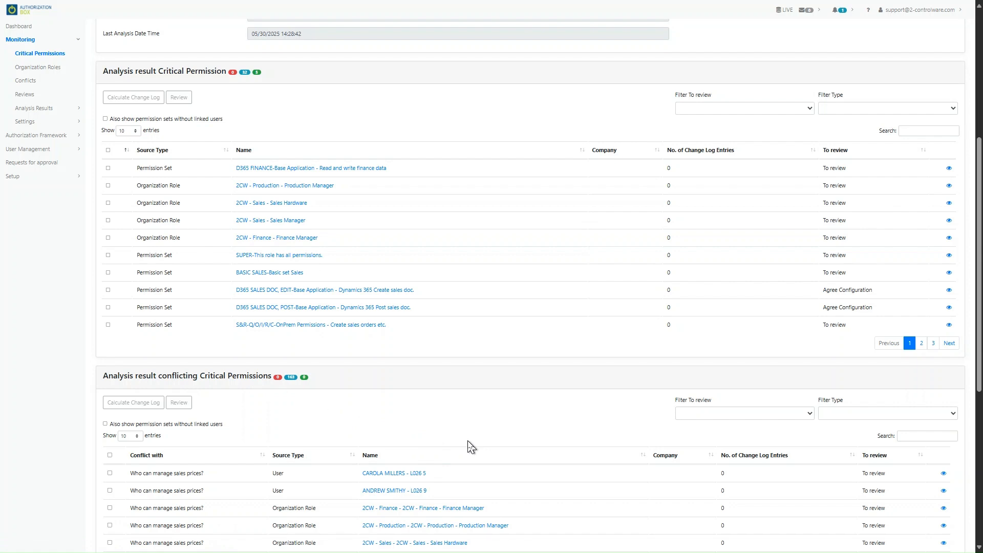
scroll(470, 447, up, 3)
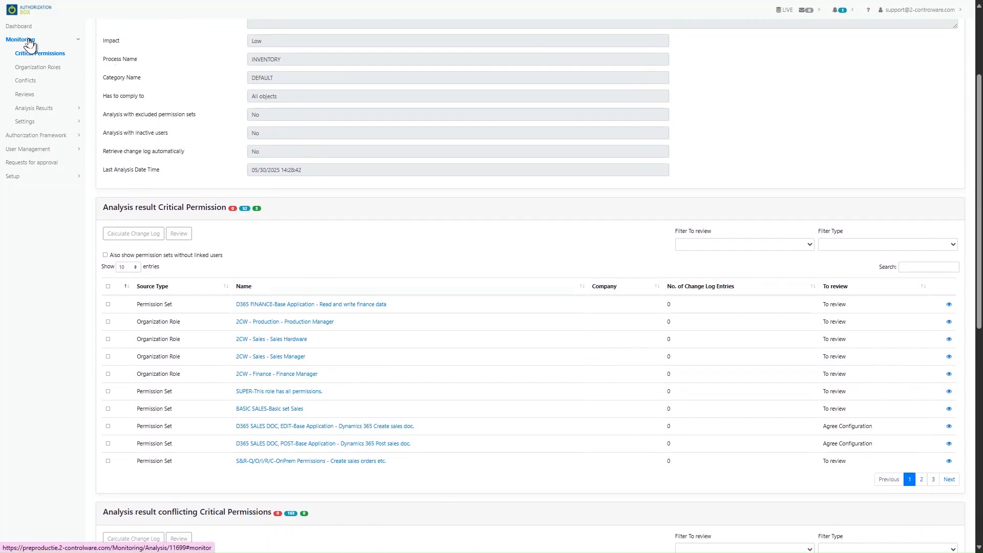
Go back to the Critical Permissions list through the Monitoring sidebar section
click(29, 45)
click(29, 45)
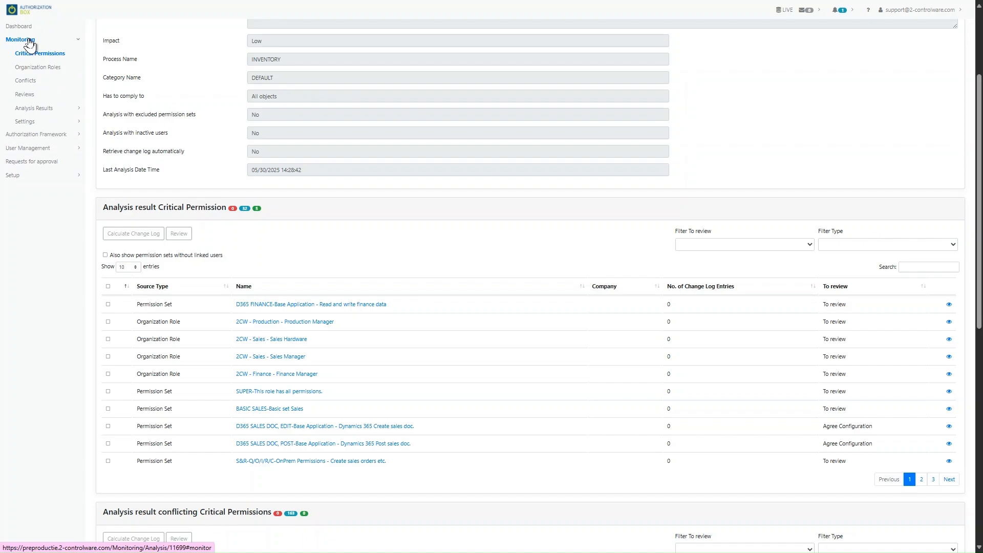
click(31, 54)
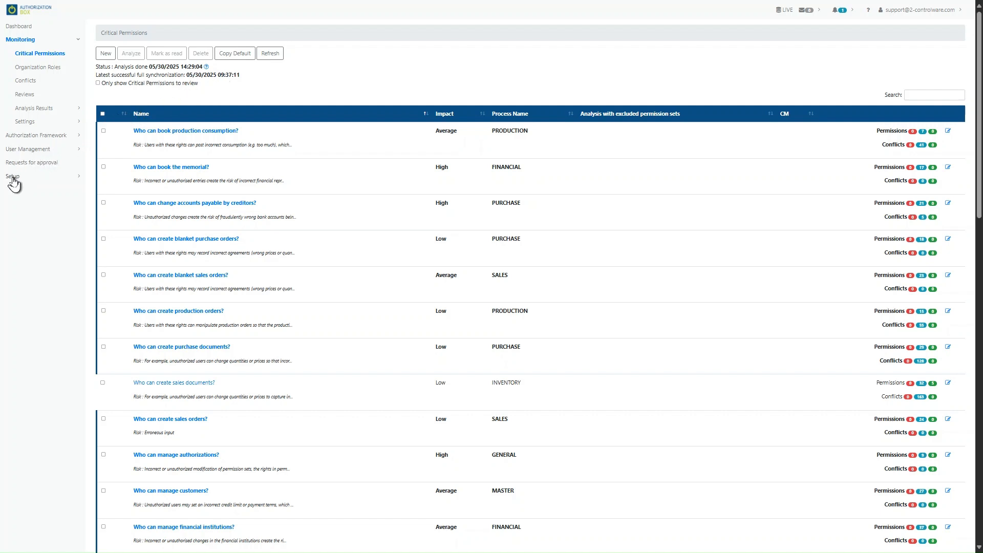
click(13, 179)
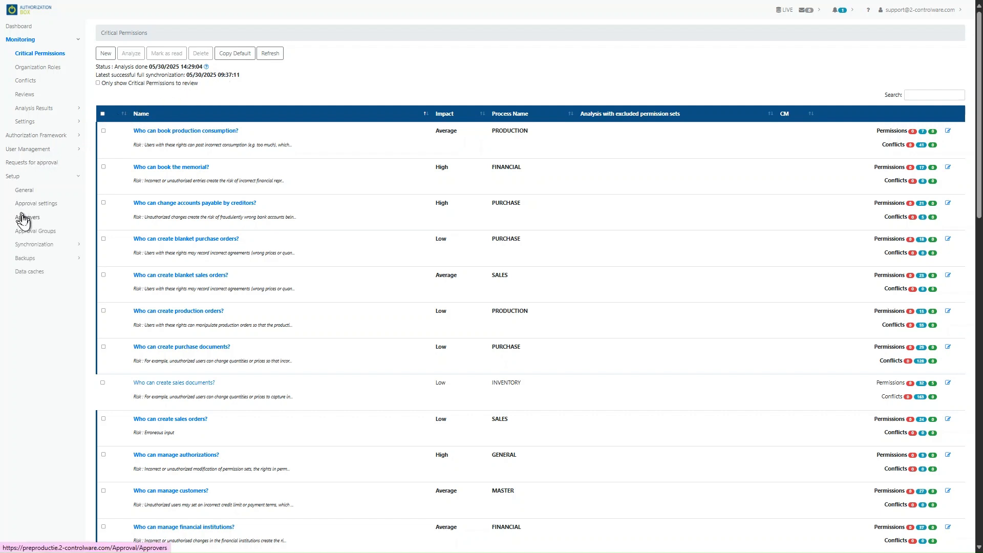
click(29, 244)
click(27, 272)
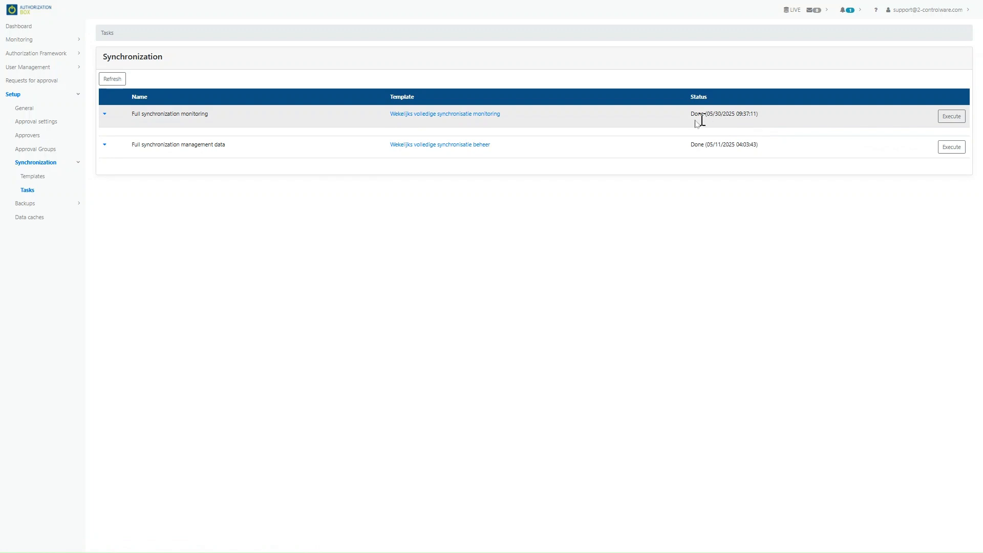
click(37, 40)
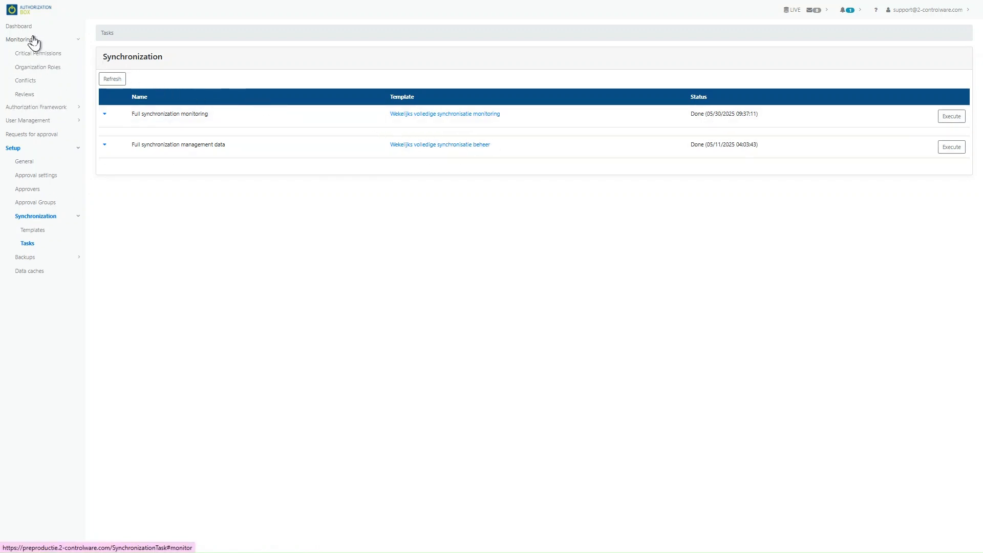
click(35, 53)
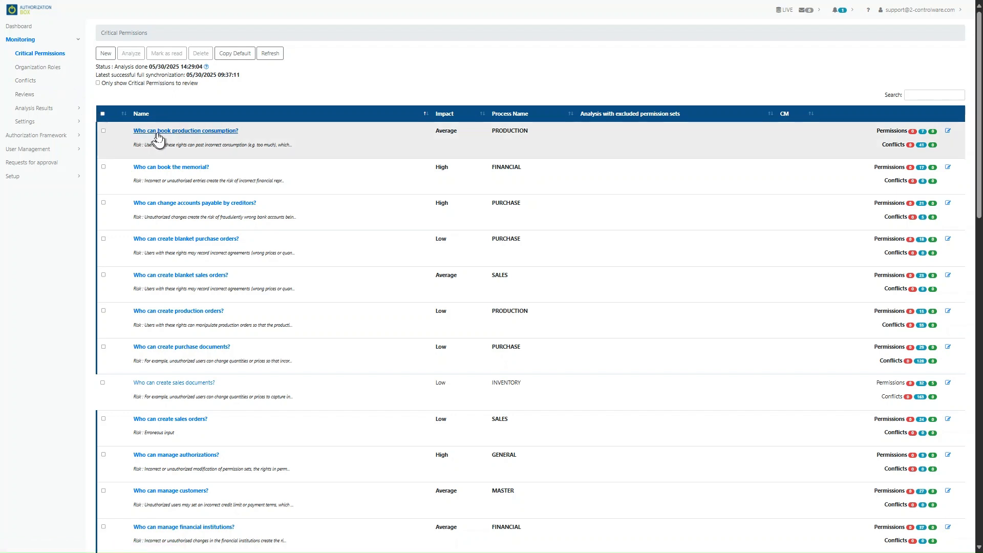
View the production-consumption results, then tick 'Who can book the memorial?' in the Critical Permissions list
click(158, 131)
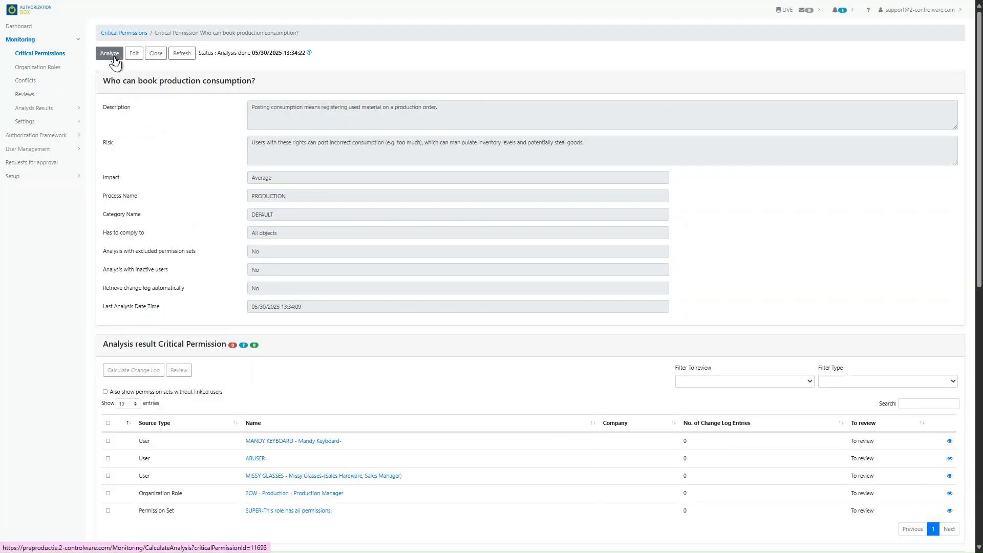
click(125, 34)
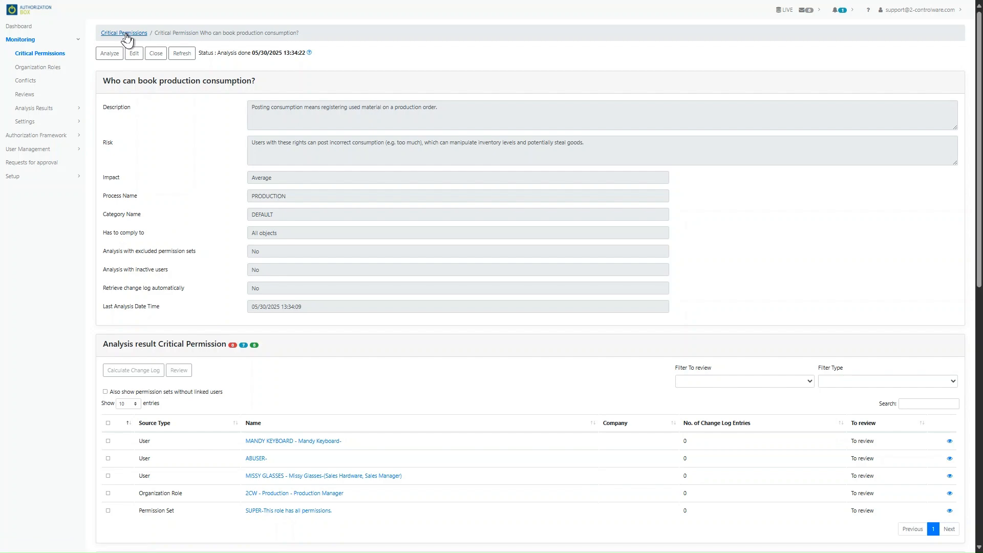
click(104, 166)
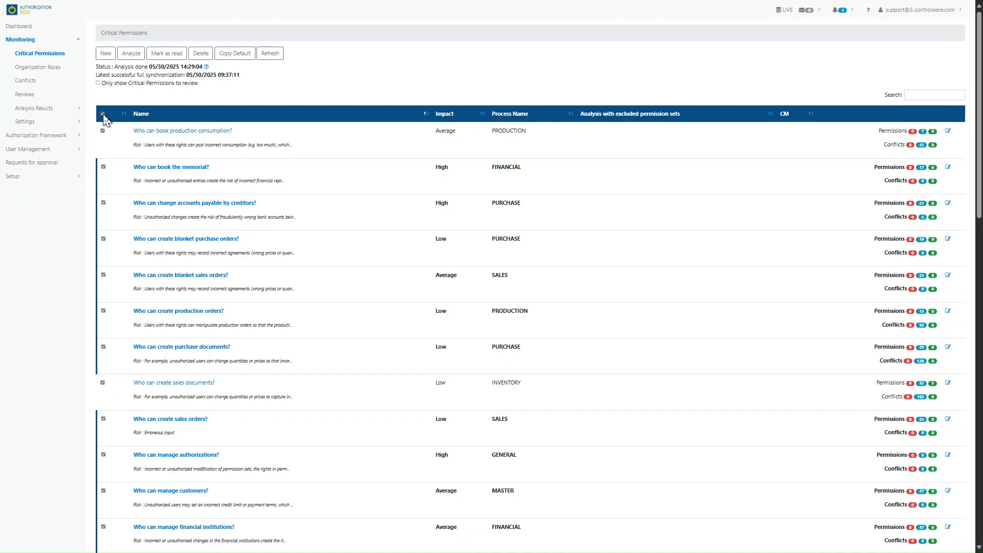
Clear all permission selections, check the last analysis run's details, and open 'Who can create sales documents?'
click(103, 114)
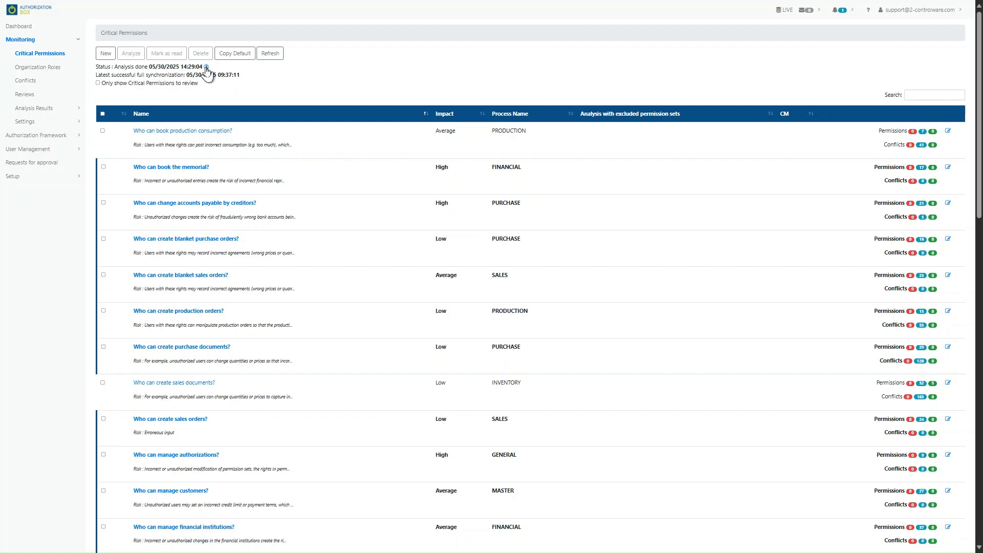
click(206, 68)
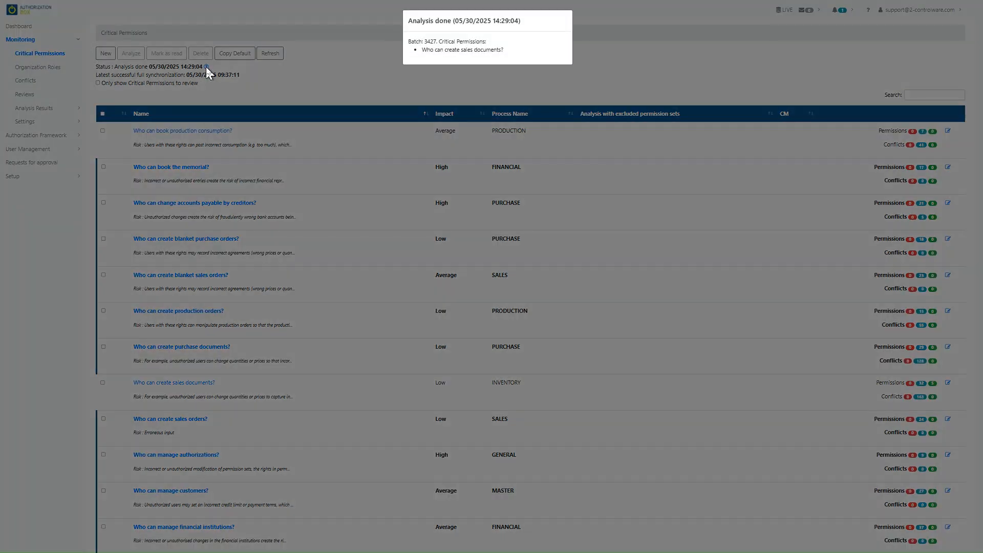
click(206, 69)
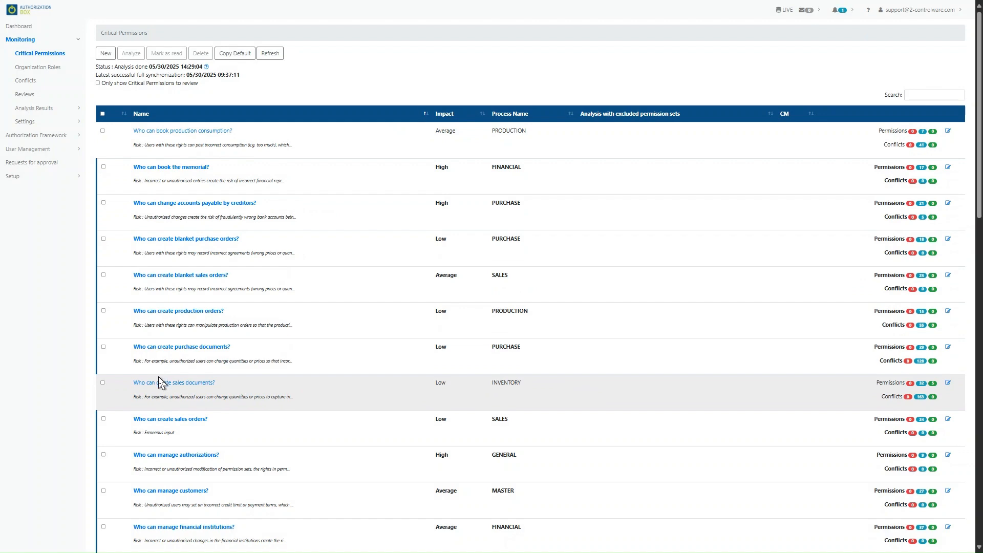
click(160, 384)
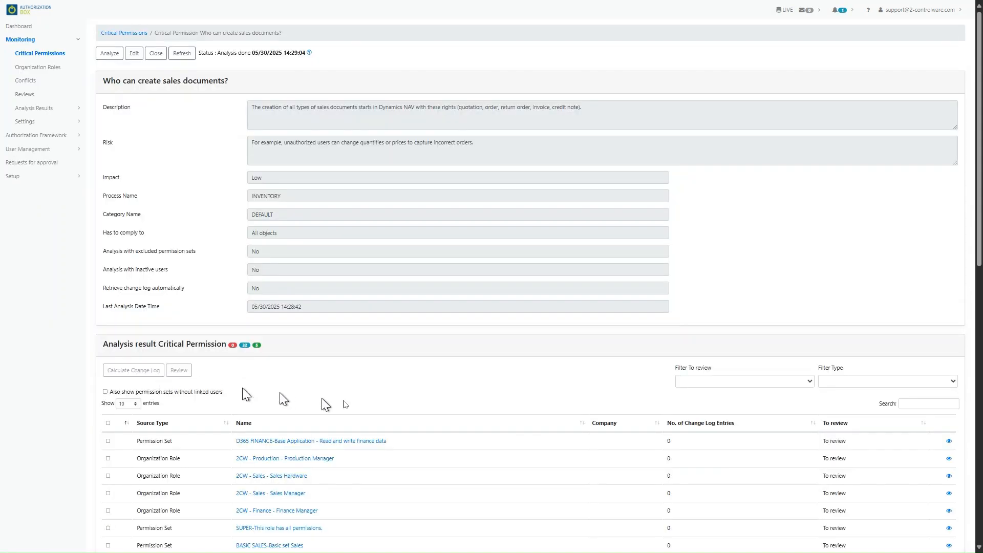
Filter the sales-documents results to Organization Role and search for 'ma'
click(773, 385)
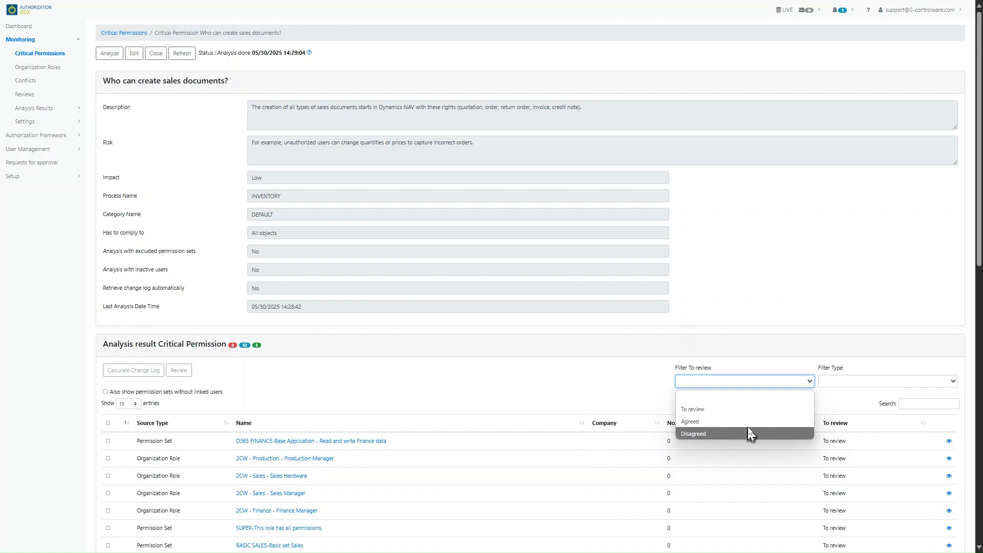
click(765, 385)
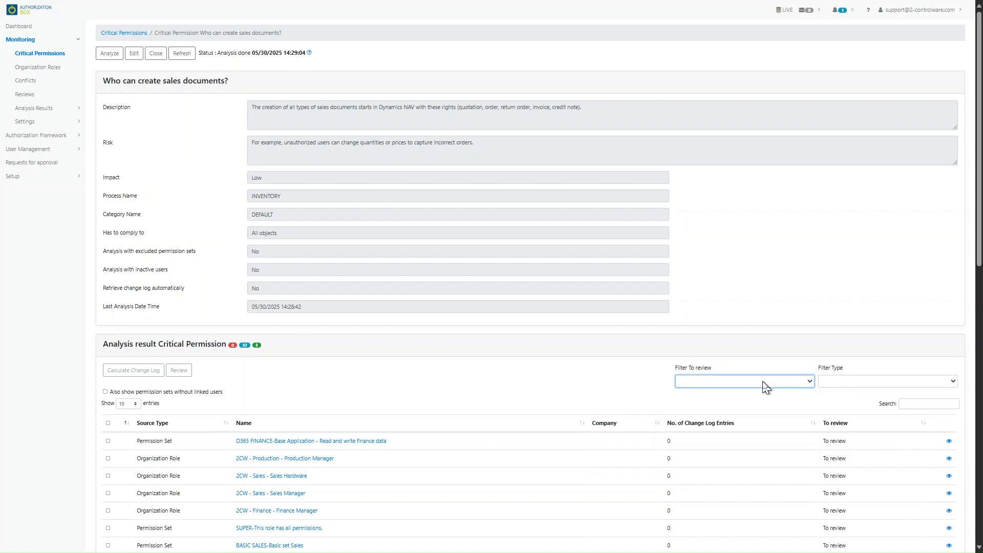
click(855, 382)
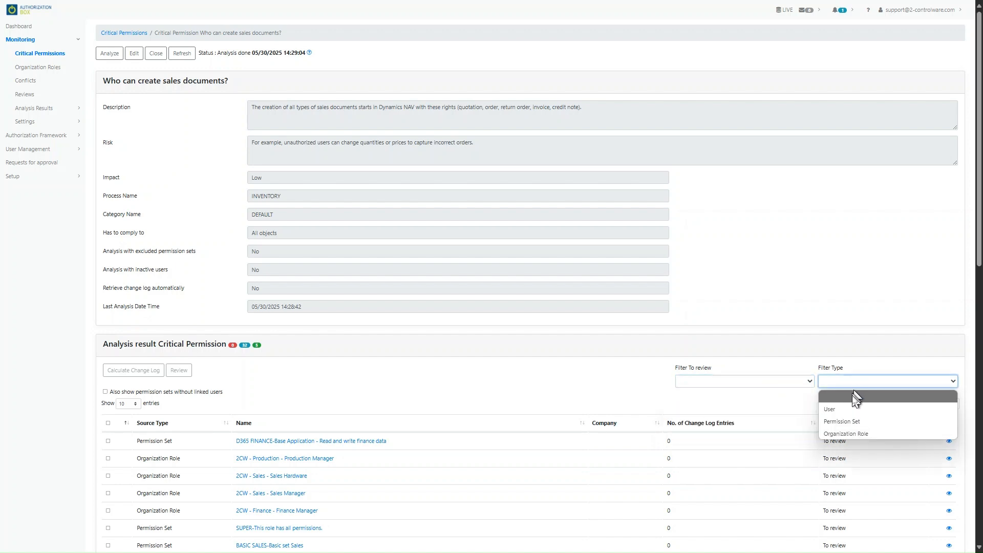
click(879, 434)
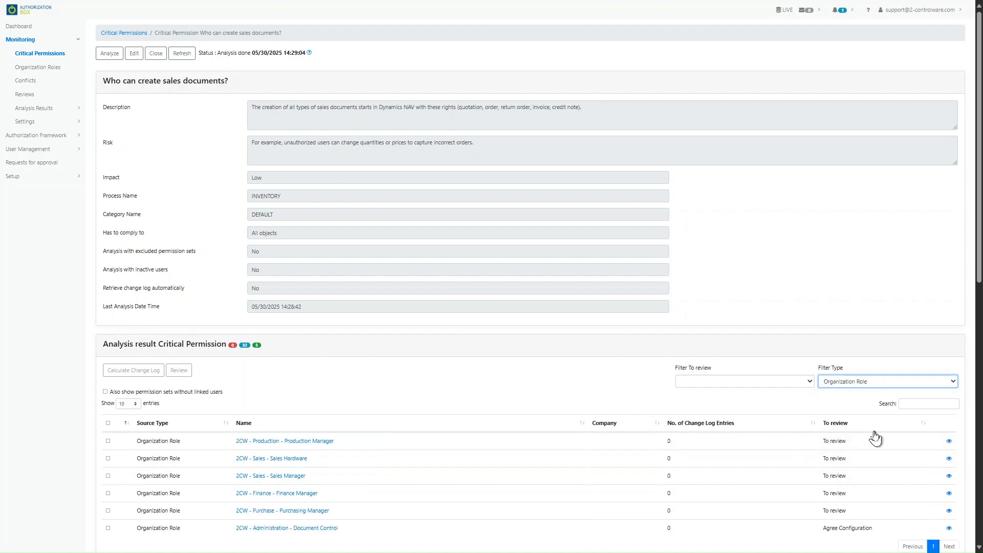
click(917, 405)
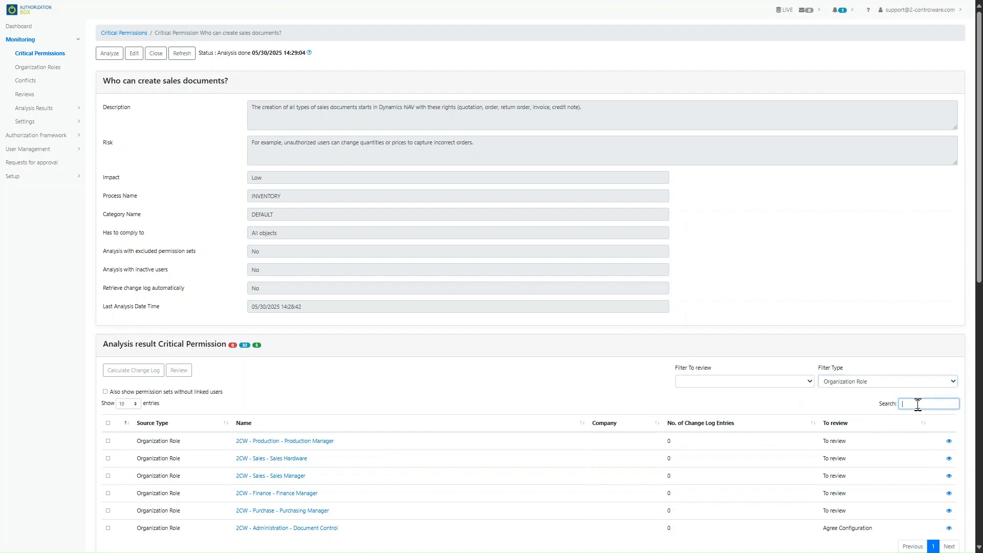
text(mana)
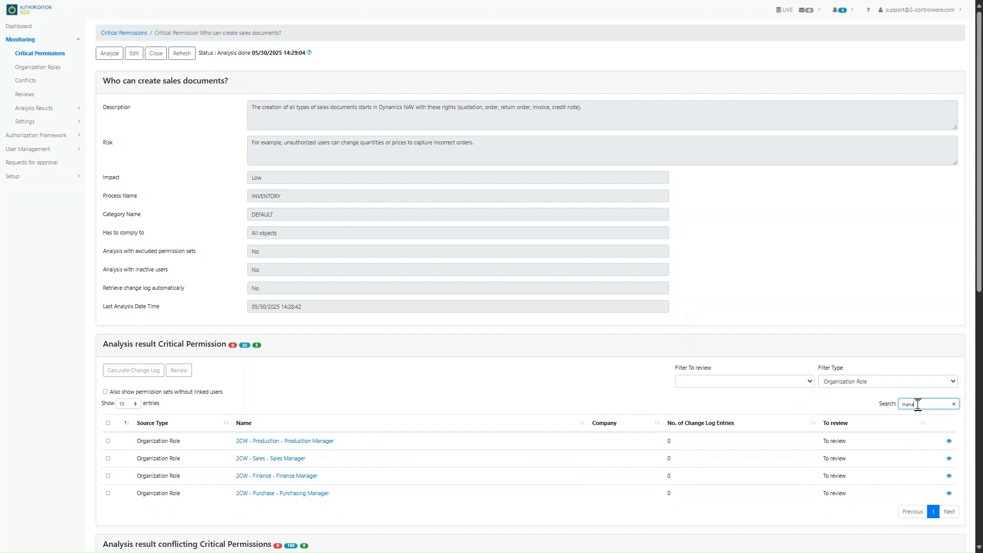
Switch the filter to Permission Set, toggle sets without linked users, and open Analysis Results > Critical Permissions
click(922, 382)
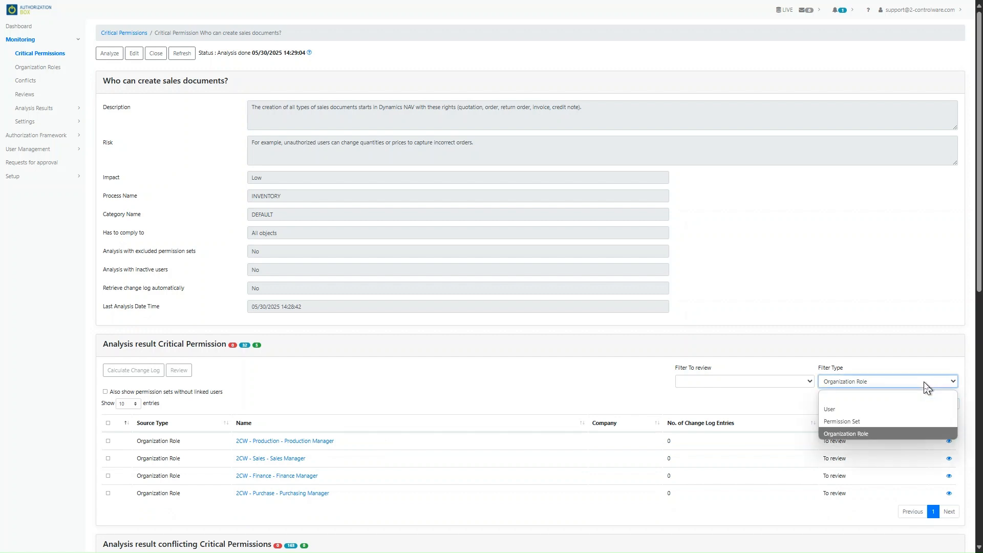
click(912, 422)
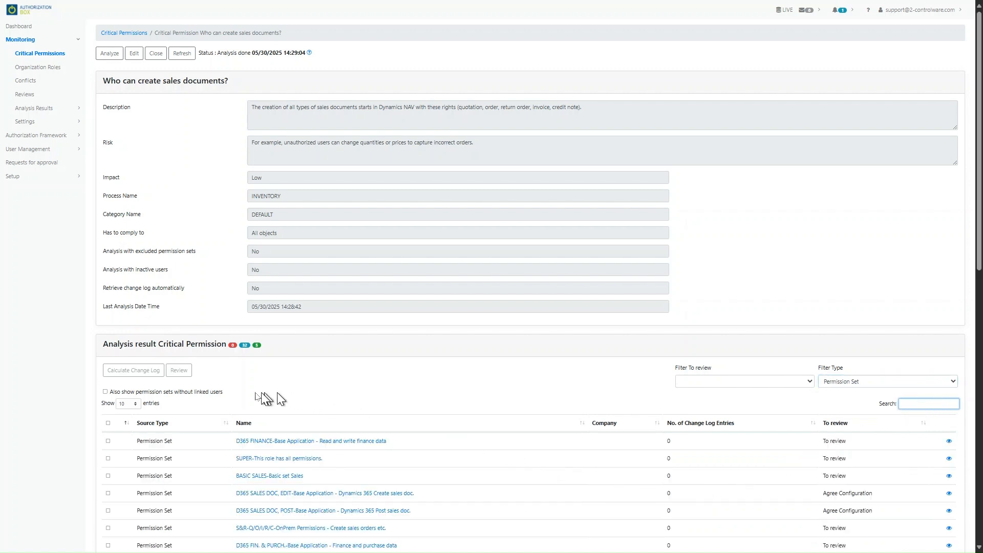
scroll(192, 425, down, 2)
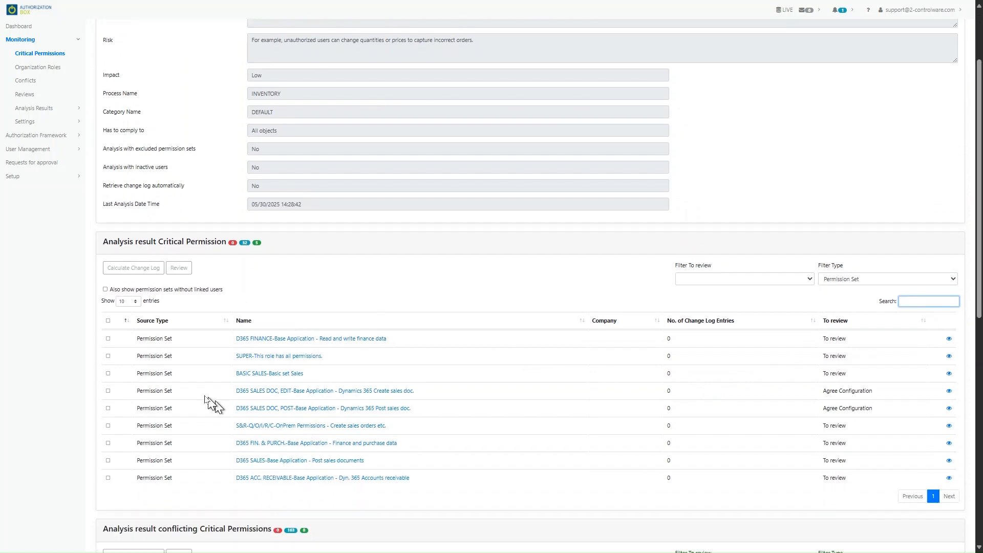
click(105, 289)
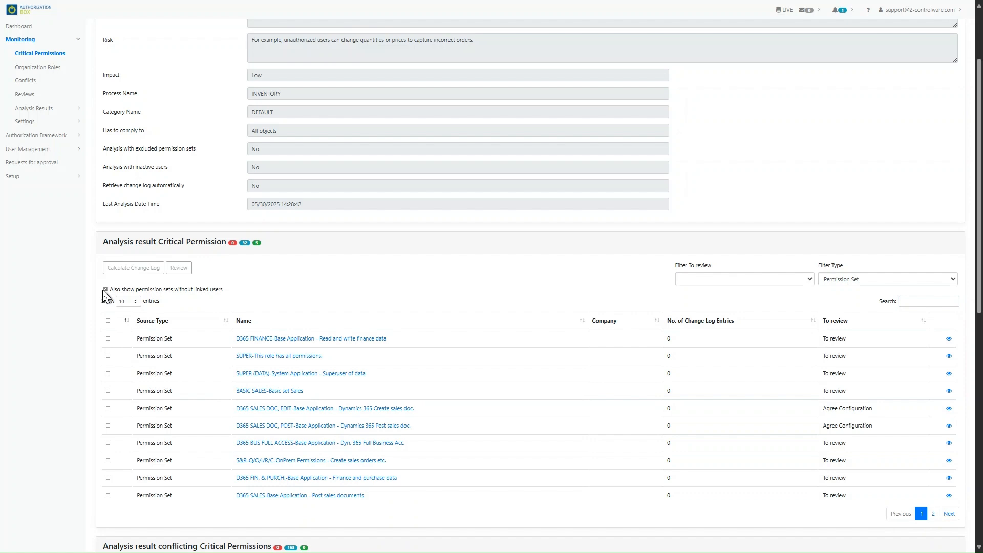
click(105, 290)
click(34, 109)
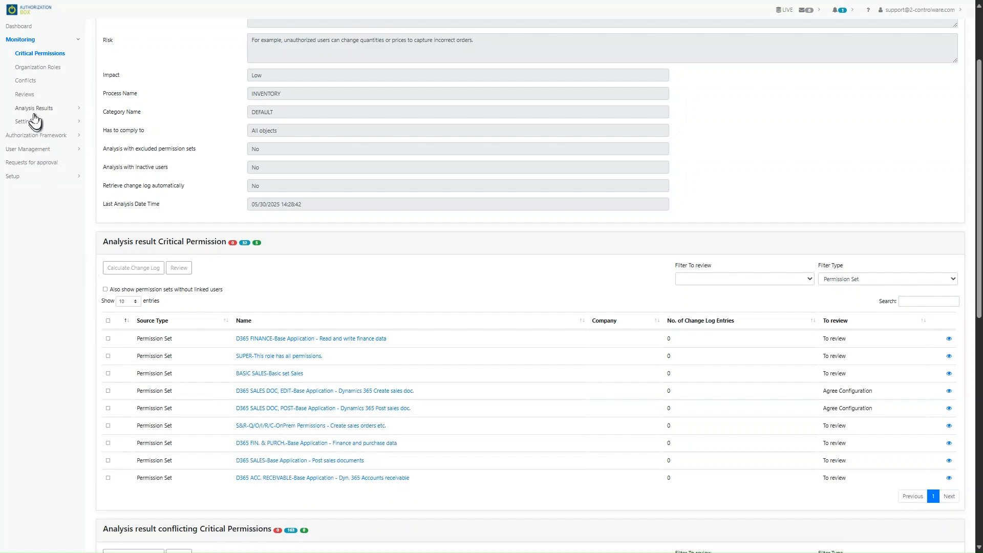
click(36, 123)
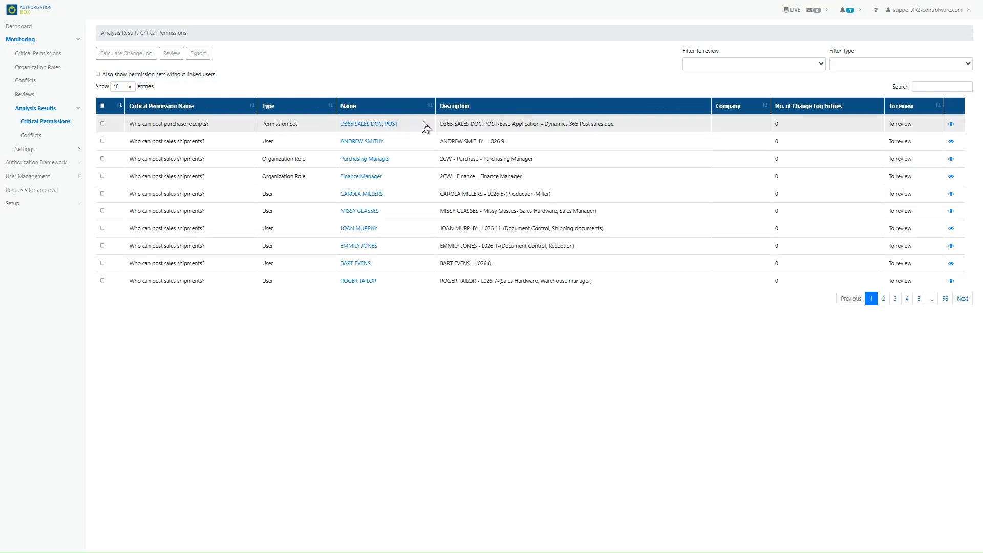
Look over the To review and Filter Type choices without changing either filter
click(730, 66)
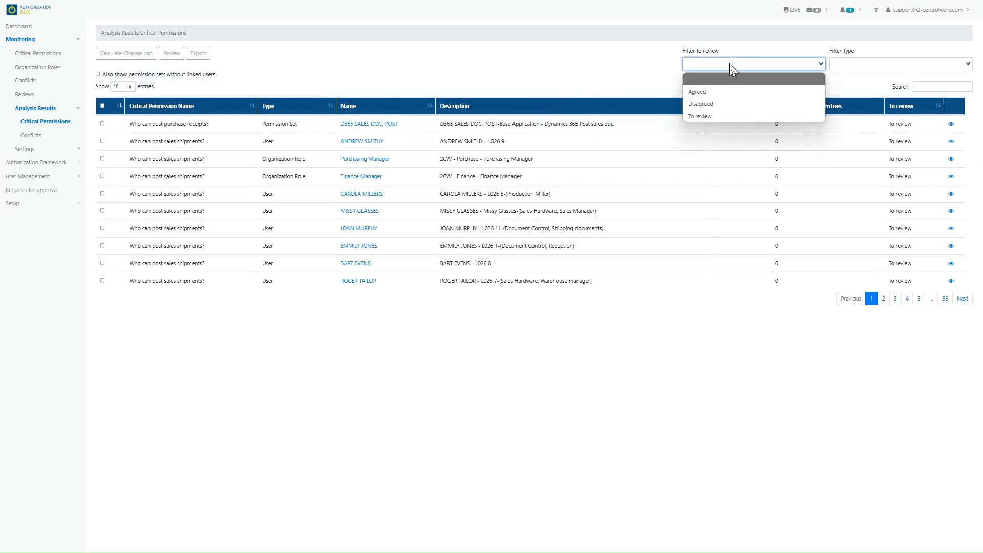
click(729, 64)
click(858, 64)
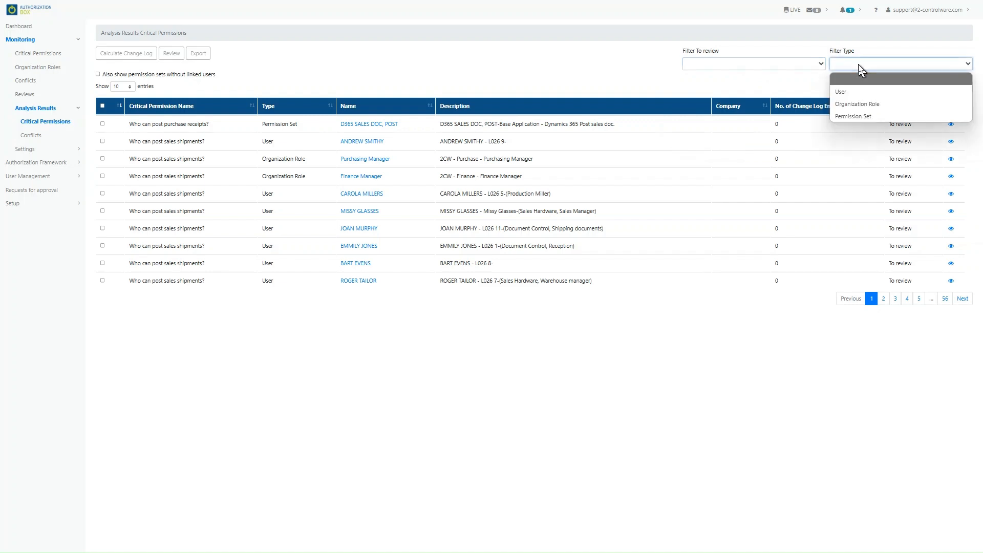
click(858, 63)
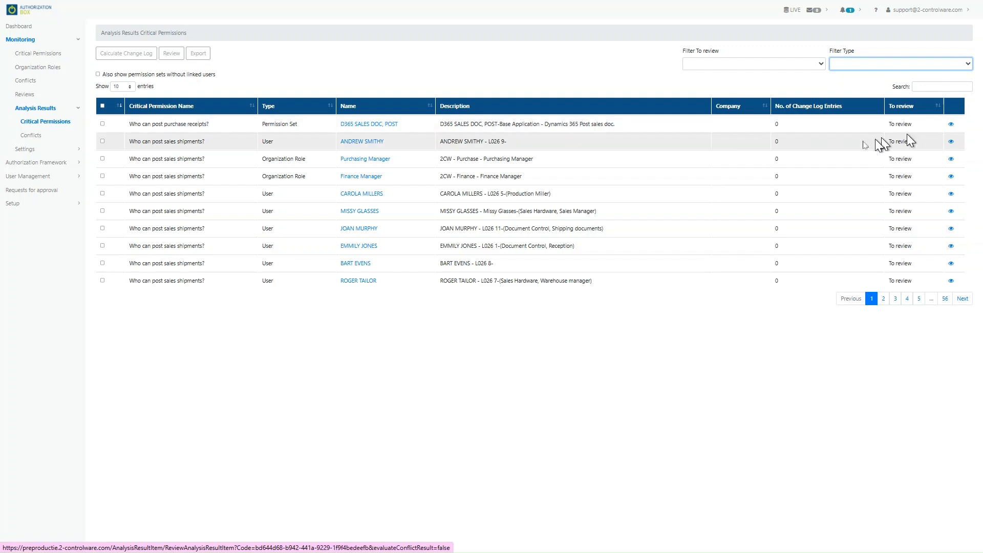
Select the first three analysis results, then return to the Critical Permissions list
click(102, 124)
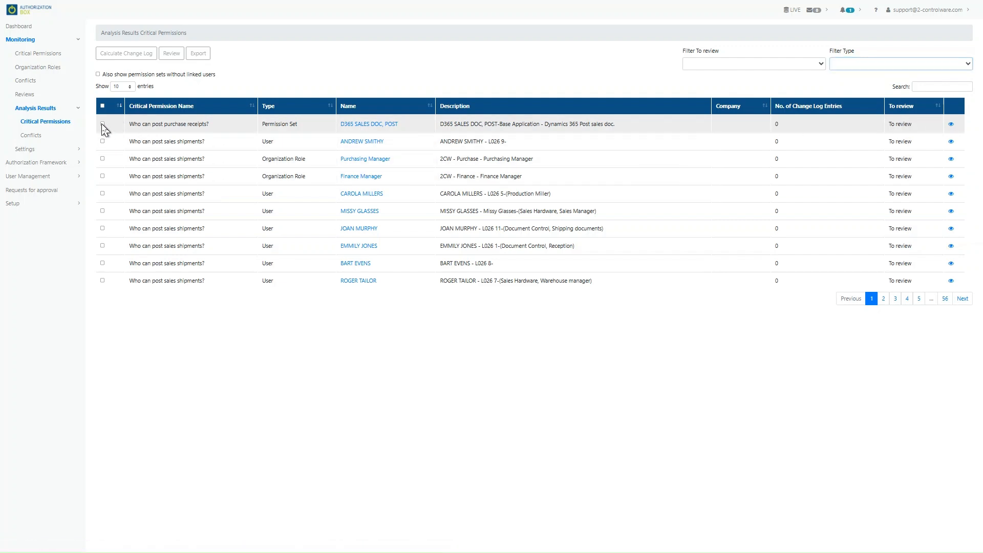
click(102, 142)
click(103, 158)
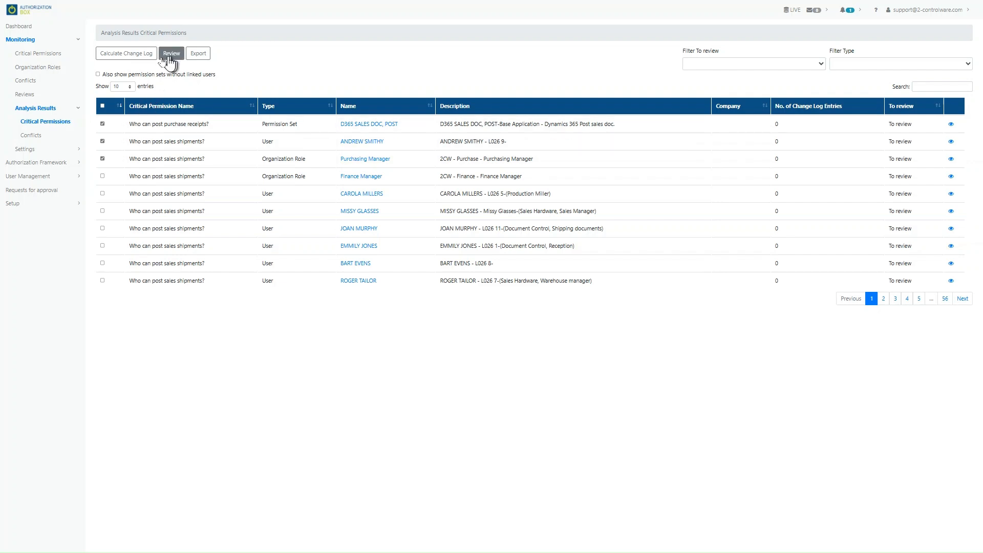
click(59, 54)
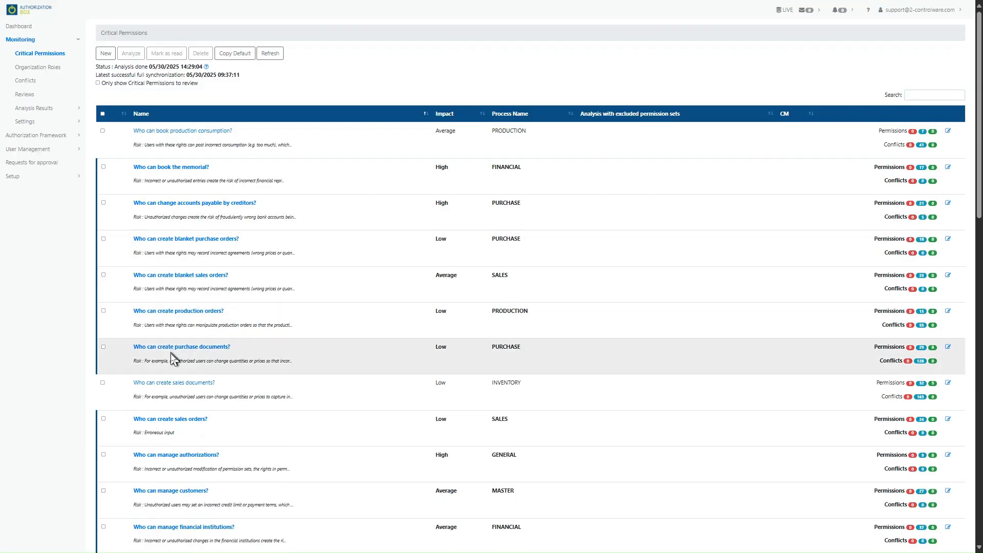
Open 'Who can create sales documents?', show its five green findings, then go to Organization Roles
click(173, 383)
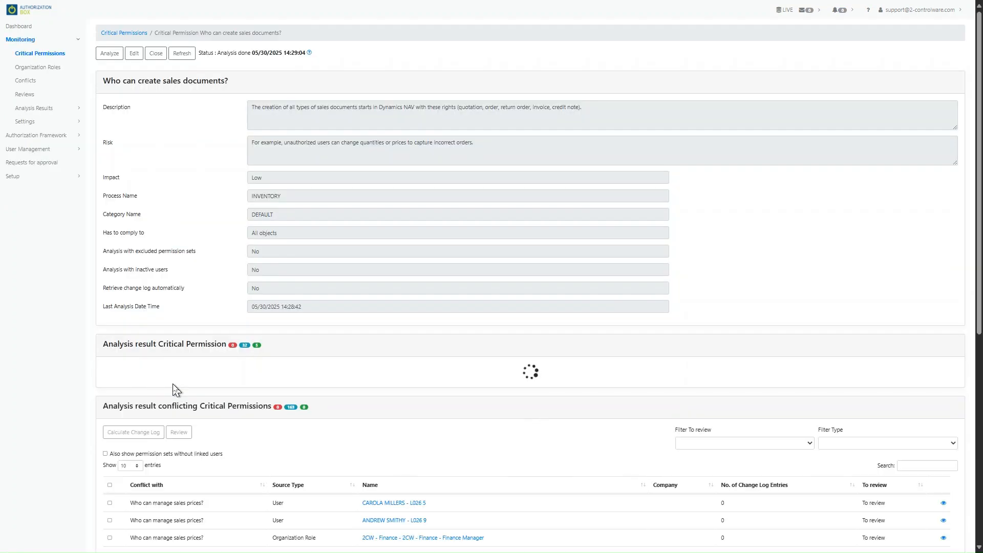
click(255, 346)
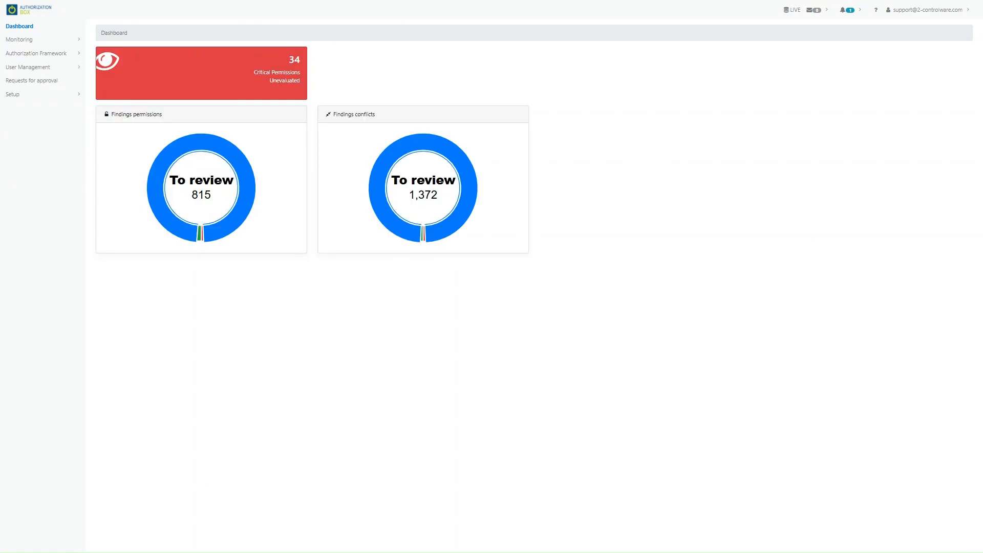
click(17, 41)
click(28, 66)
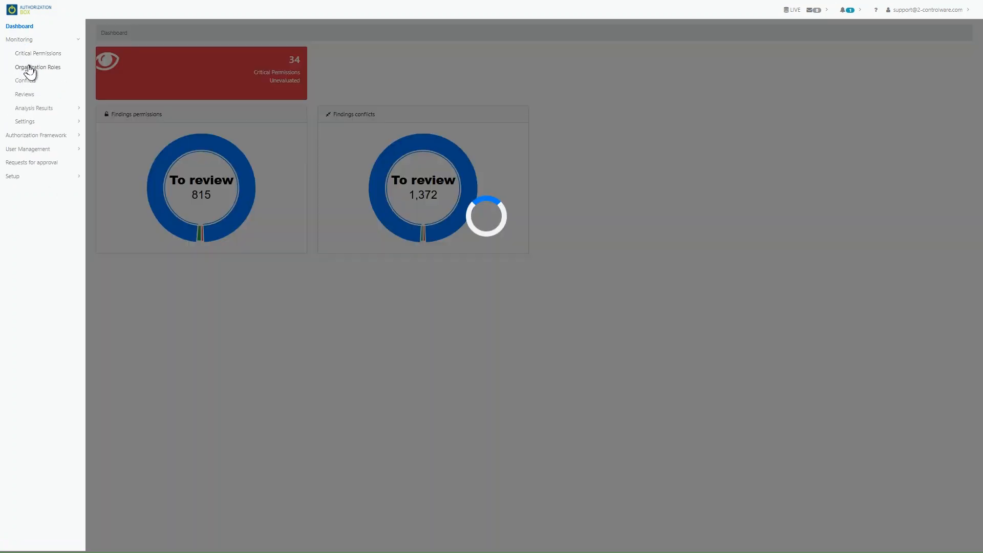